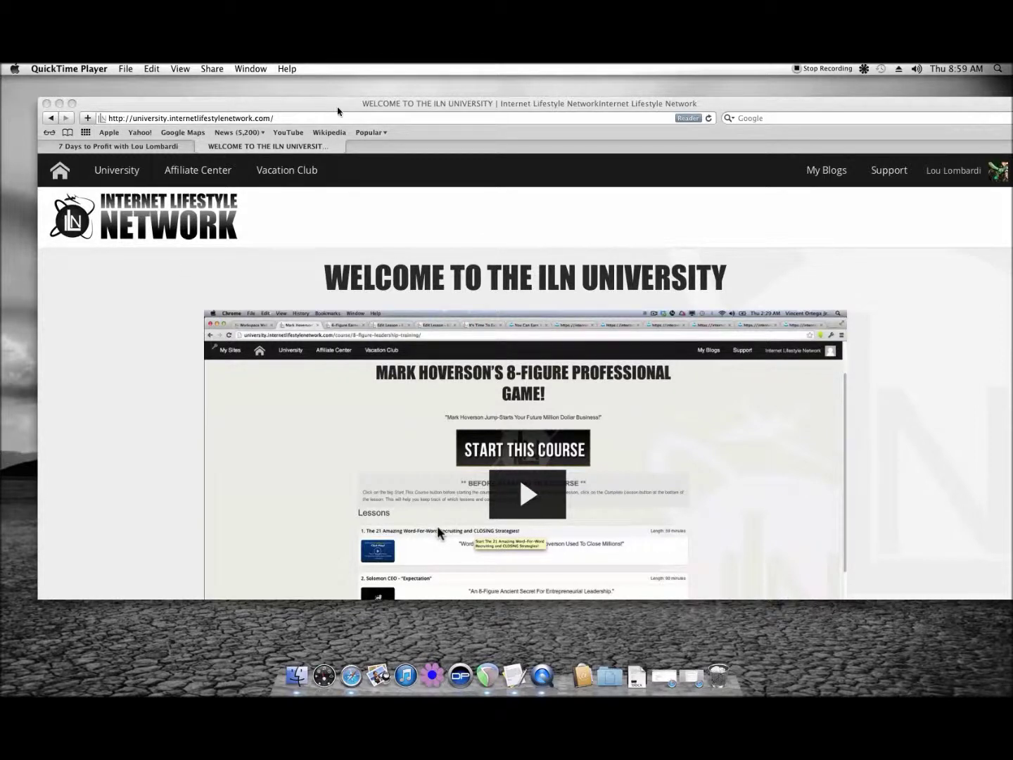
# Browse the ILN University welcome page and go to the Apprentice and Professional courses overview.
pyautogui.click(311, 113)
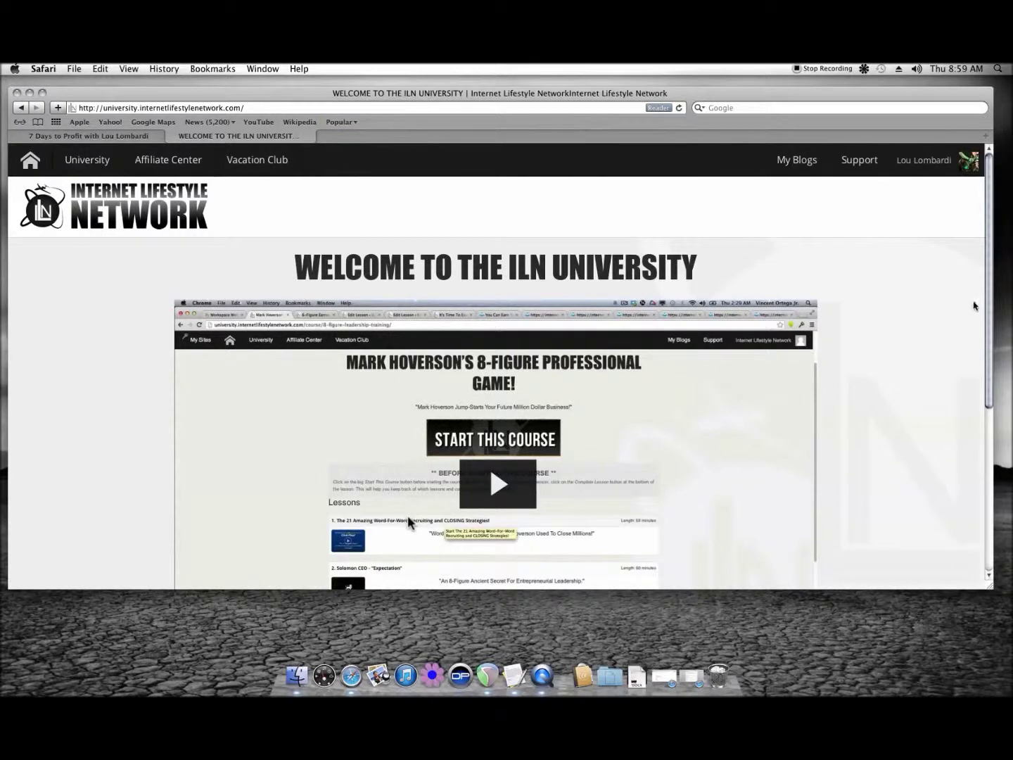
pyautogui.moveTo(992, 277); pyautogui.dragTo(988, 261)
pyautogui.moveTo(997, 249)
pyautogui.mouseDown()
pyautogui.moveTo(992, 325)
pyautogui.moveTo(992, 312)
pyautogui.mouseUp()
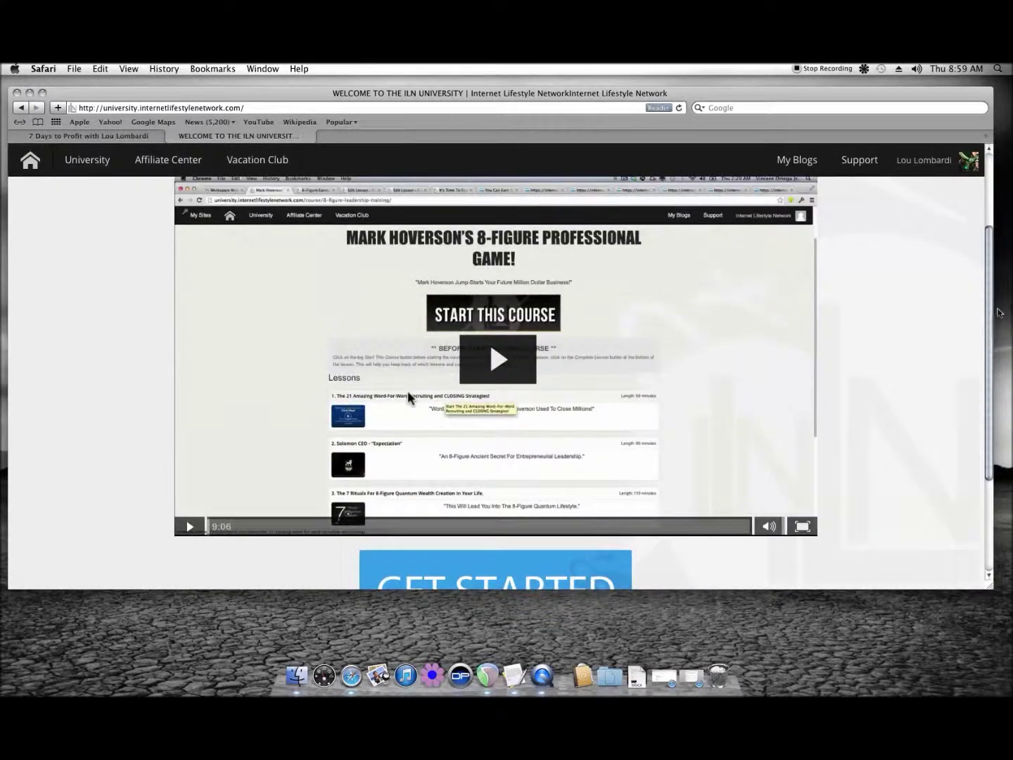
pyautogui.moveTo(989, 356)
pyautogui.mouseDown()
pyautogui.moveTo(990, 480)
pyautogui.moveTo(989, 460)
pyautogui.mouseUp()
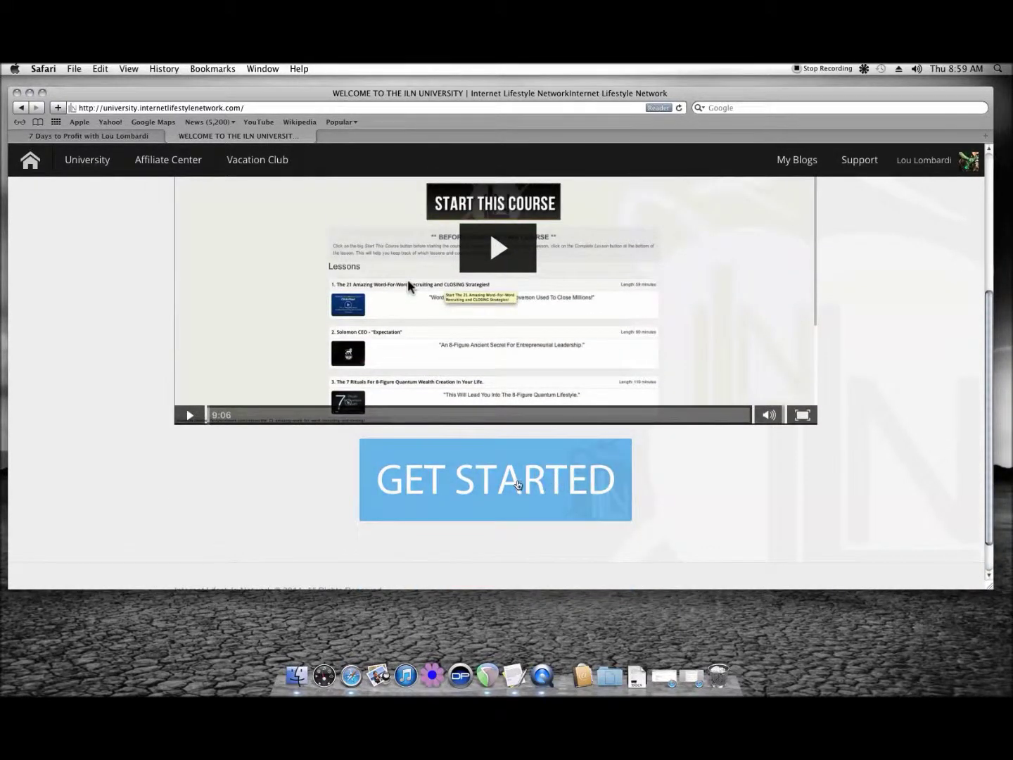
pyautogui.click(516, 485)
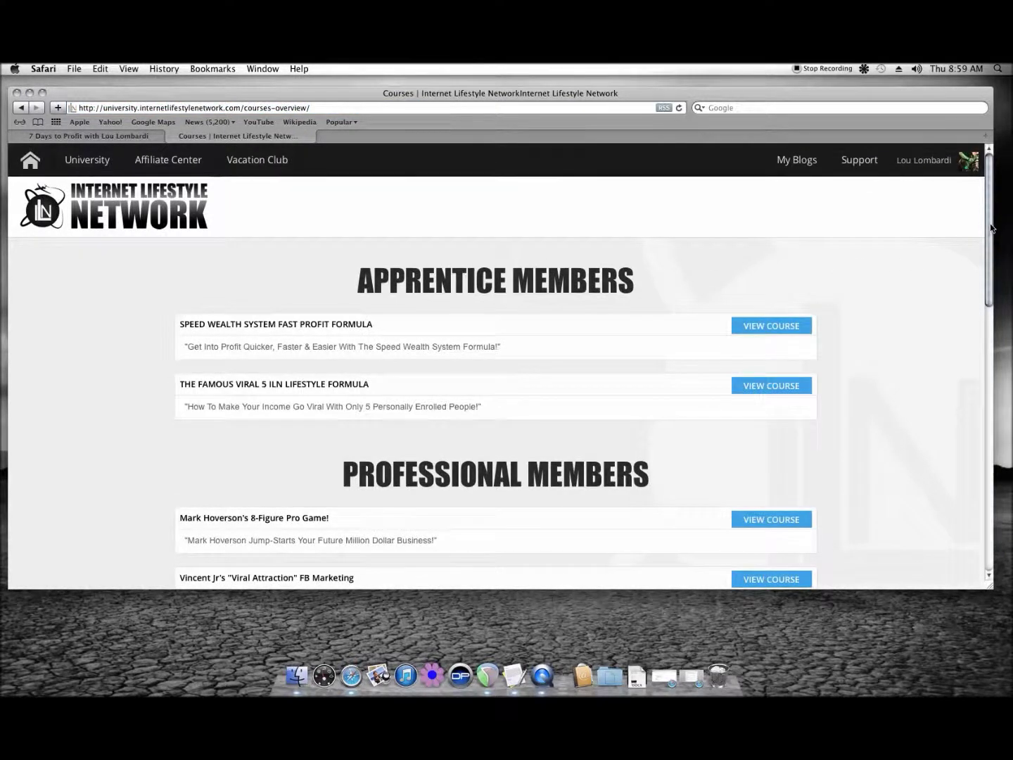
pyautogui.moveTo(991, 229)
pyautogui.mouseDown()
pyautogui.moveTo(988, 479)
pyautogui.moveTo(990, 275)
pyautogui.mouseUp()
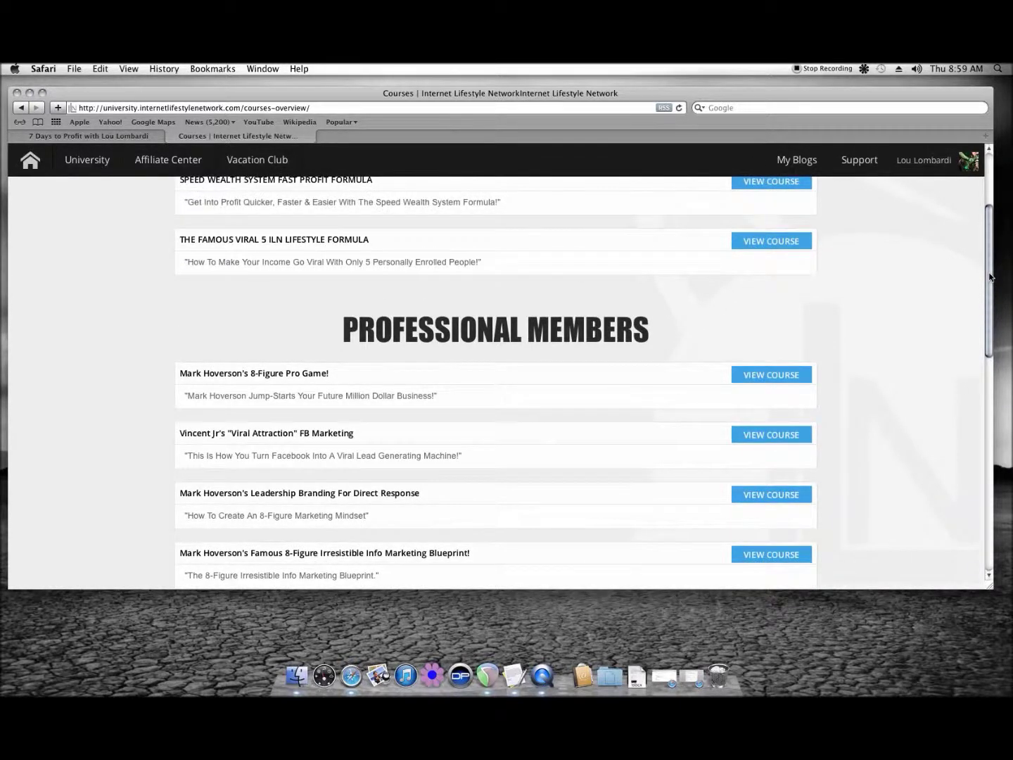
pyautogui.moveTo(989, 276); pyautogui.dragTo(988, 240)
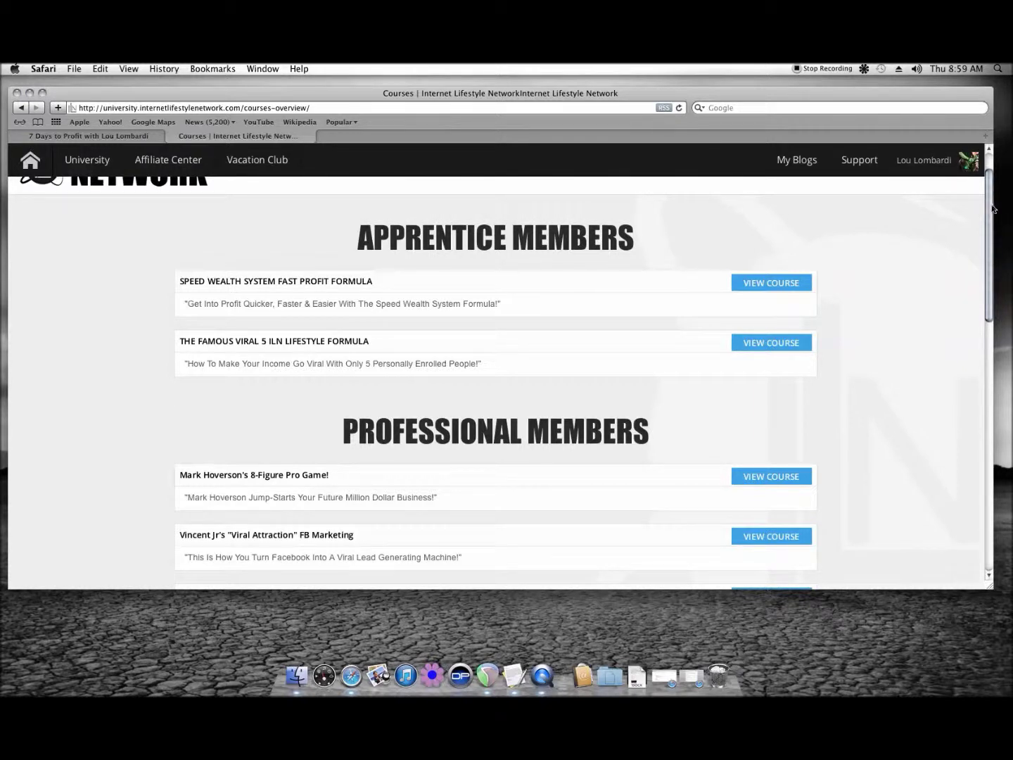
pyautogui.moveTo(992, 211); pyautogui.dragTo(992, 215)
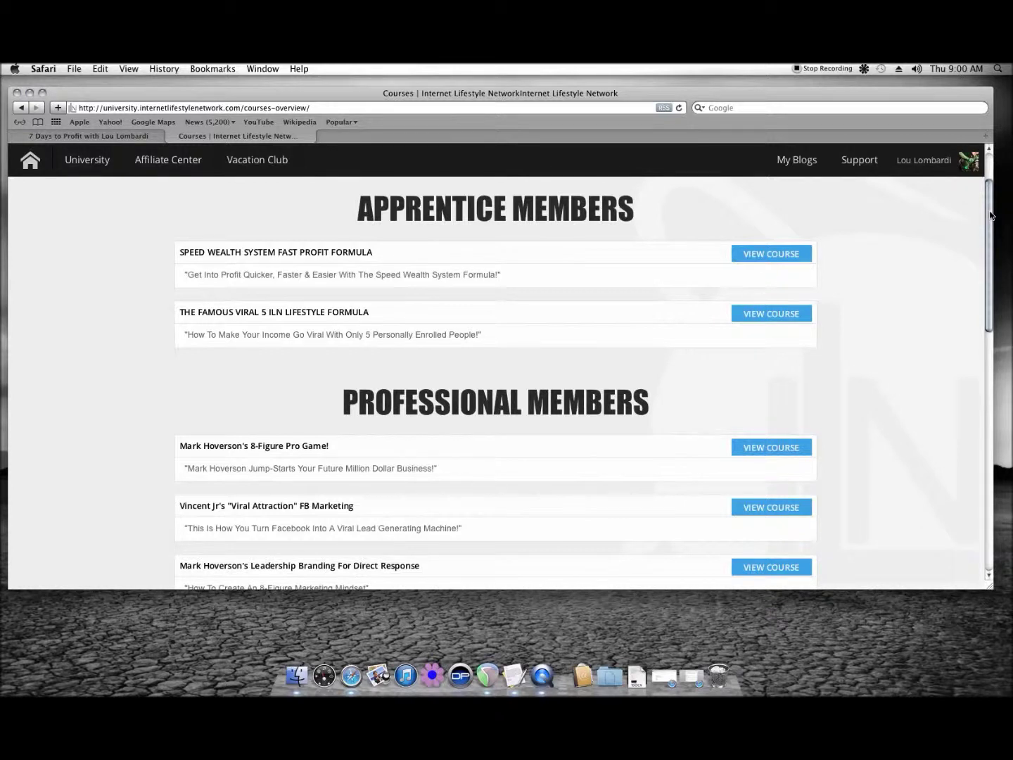
pyautogui.moveTo(992, 216); pyautogui.dragTo(992, 203)
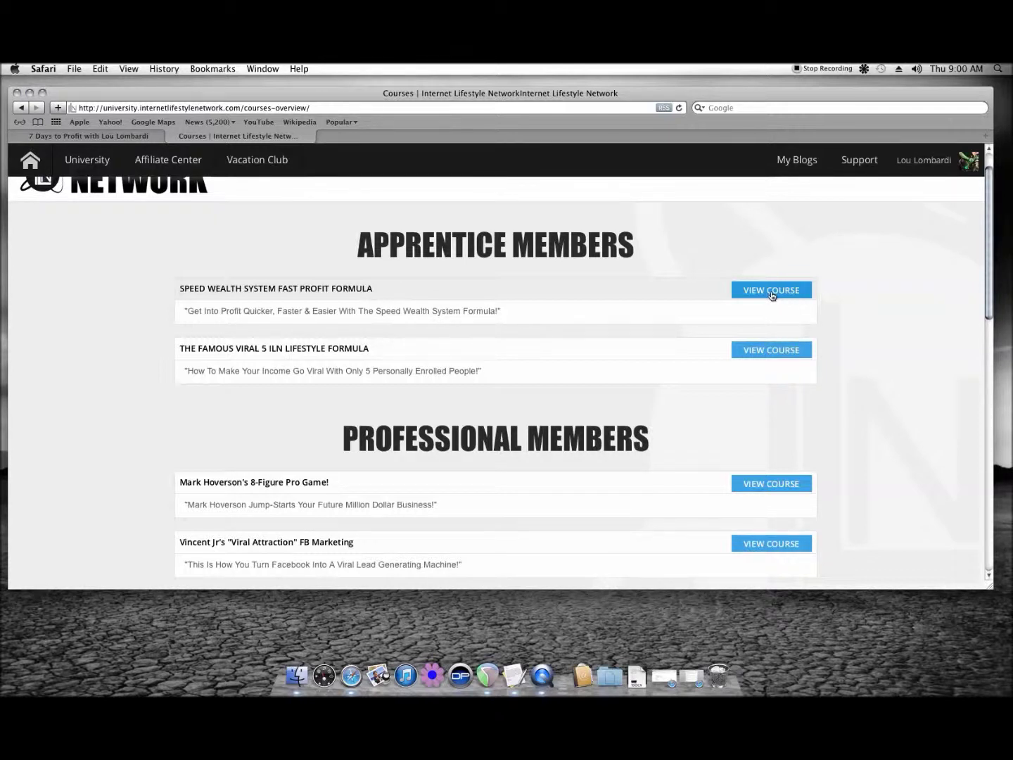
# Open the Speed Wealth System Fast Profit Formula course, checking the Facebook group, then start its intro lesson.
pyautogui.click(774, 295)
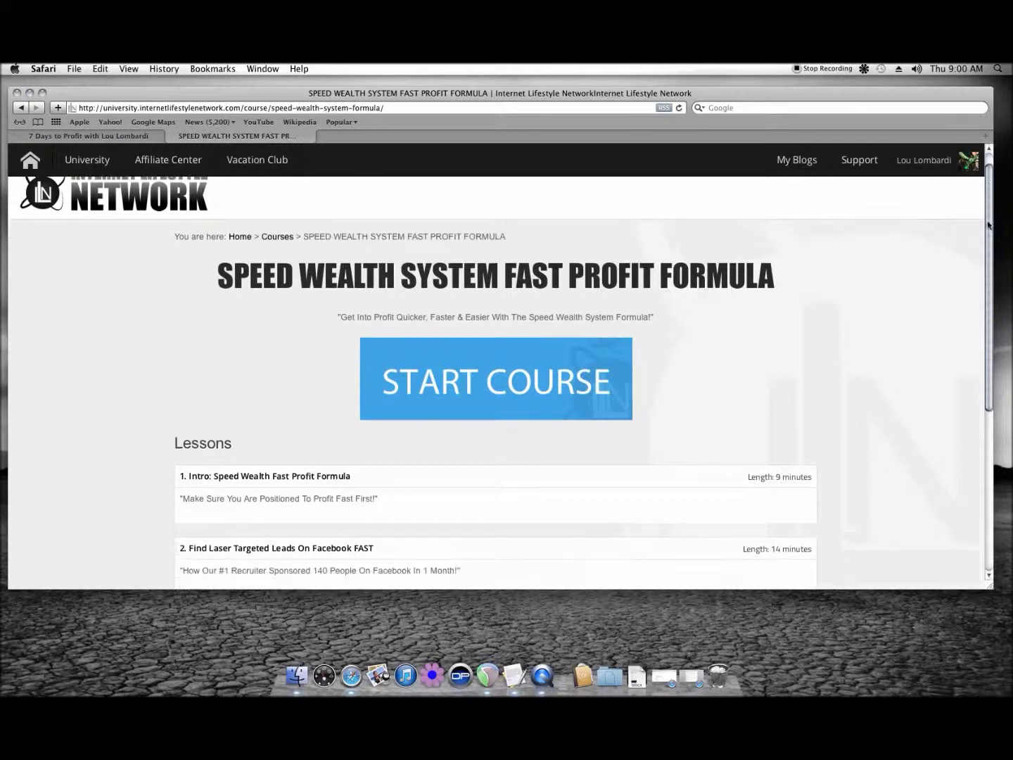
pyautogui.scroll(-5, 982, 202)
pyautogui.scroll(3, 981, 216)
pyautogui.scroll(2, 981, 216)
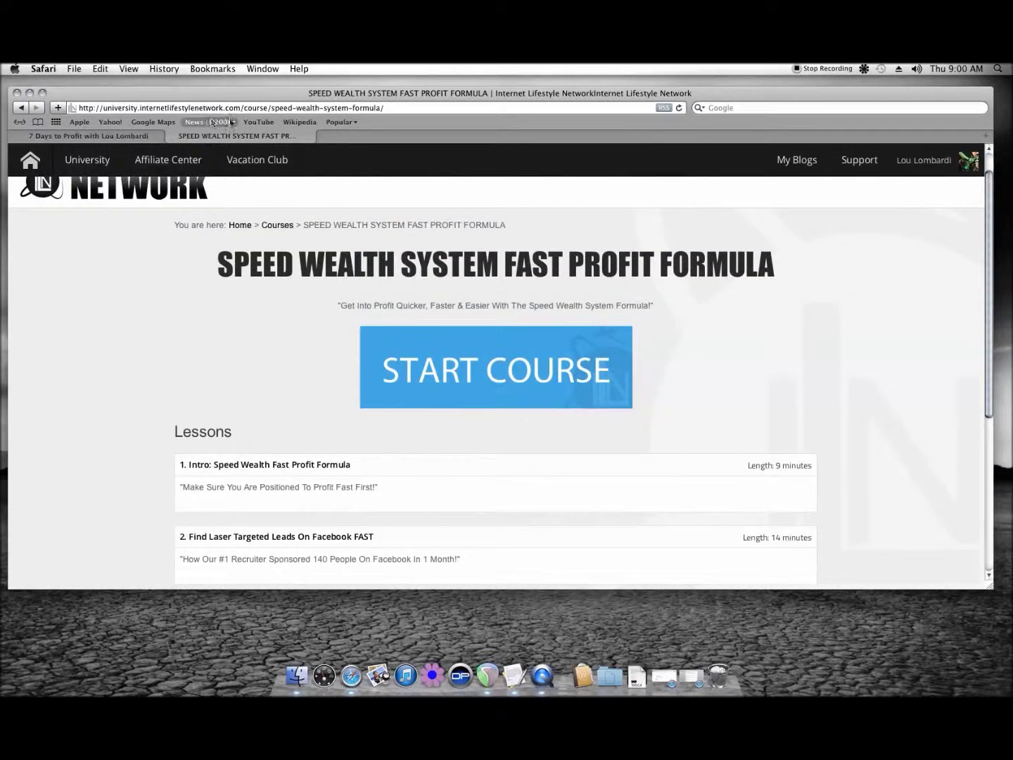
pyautogui.click(122, 136)
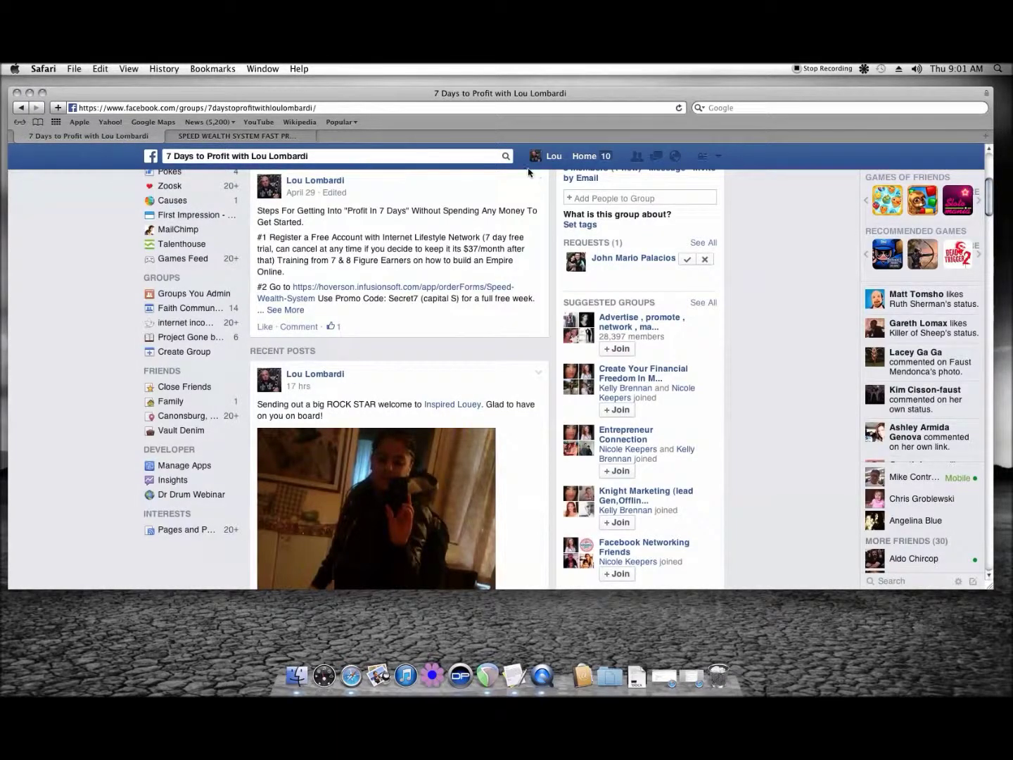
pyautogui.click(240, 136)
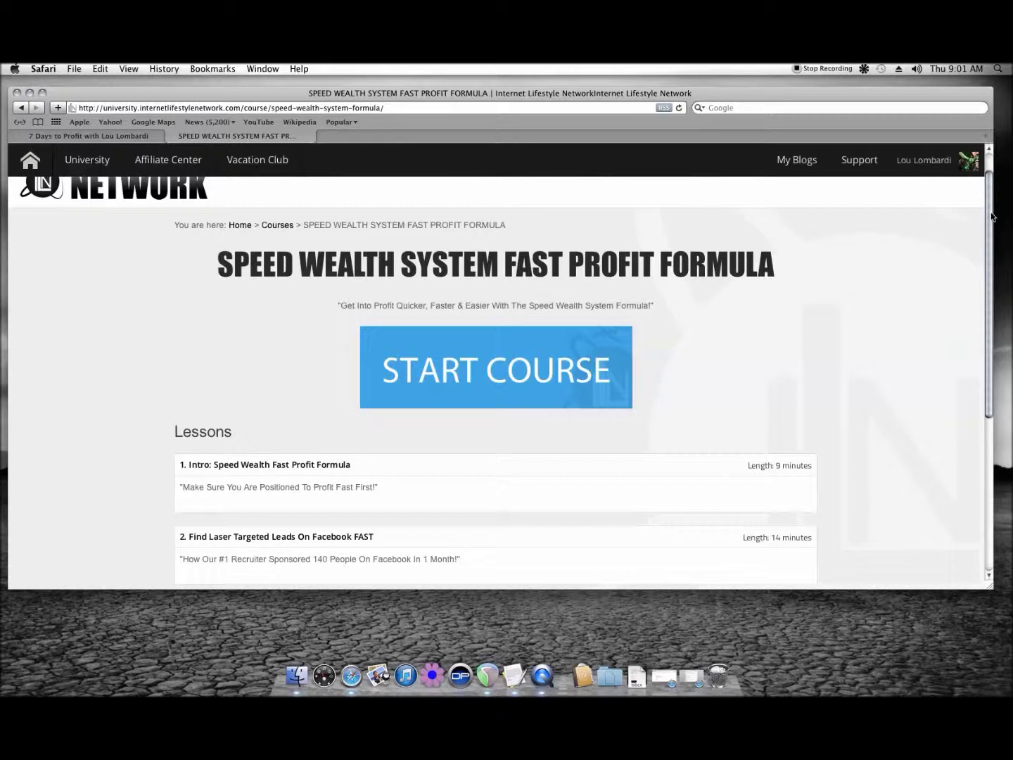
pyautogui.moveTo(993, 215); pyautogui.dragTo(980, 181)
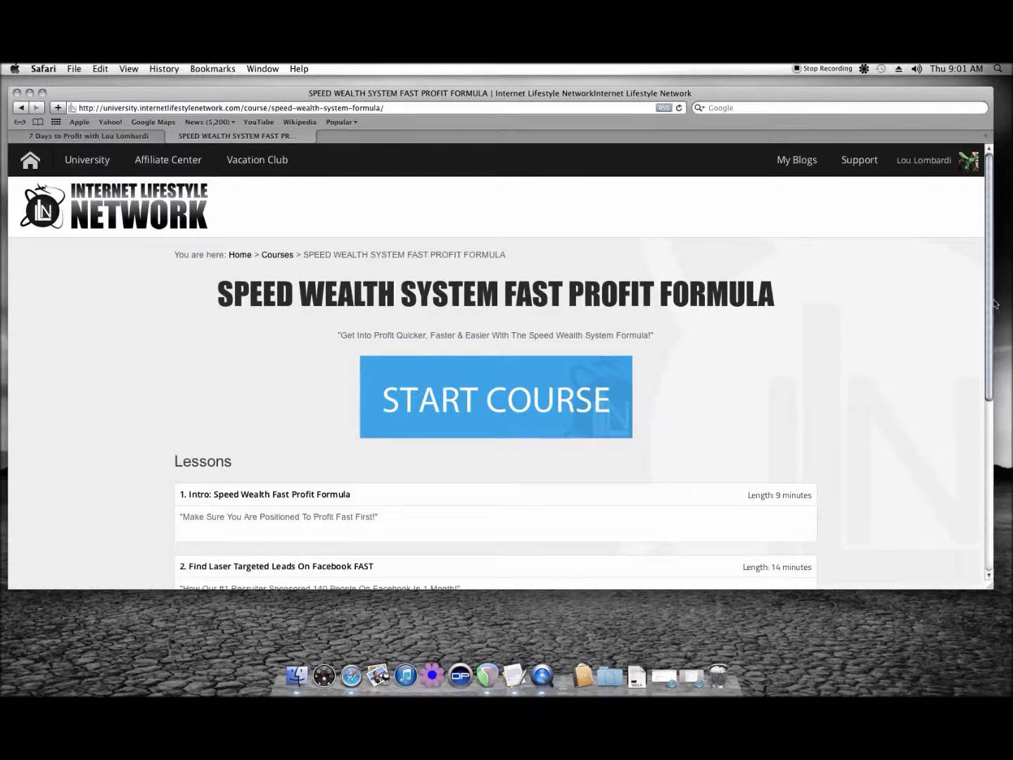
pyautogui.moveTo(991, 304); pyautogui.dragTo(990, 352)
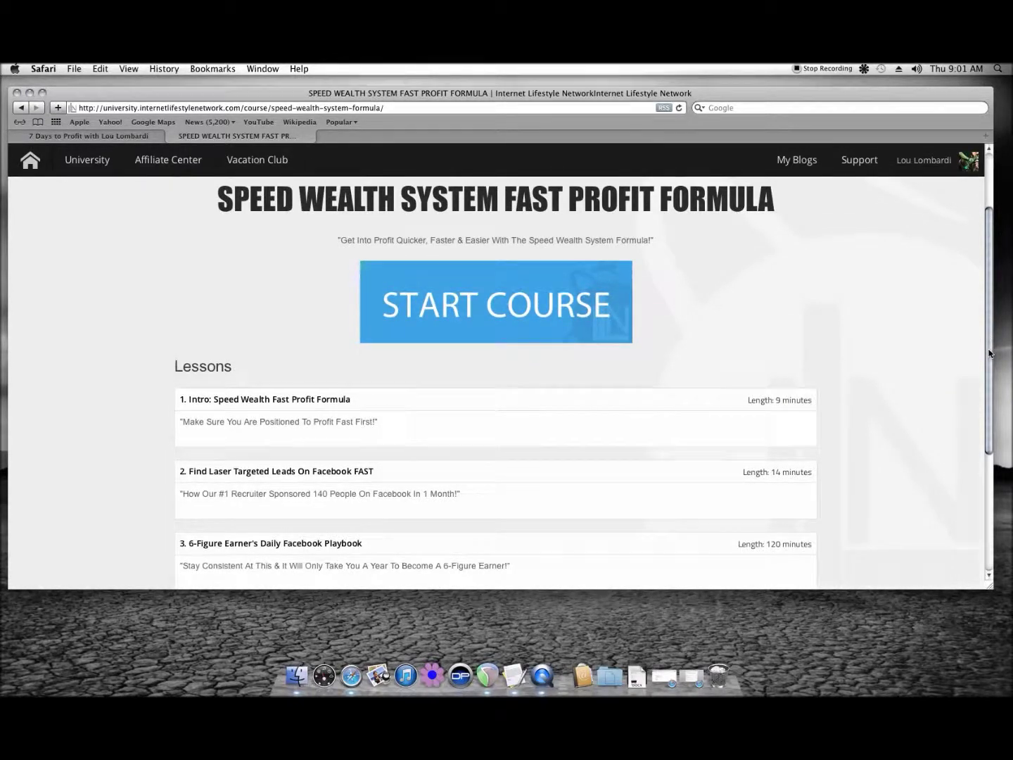
pyautogui.moveTo(989, 353)
pyautogui.mouseDown()
pyautogui.moveTo(986, 305)
pyautogui.moveTo(986, 315)
pyautogui.mouseUp()
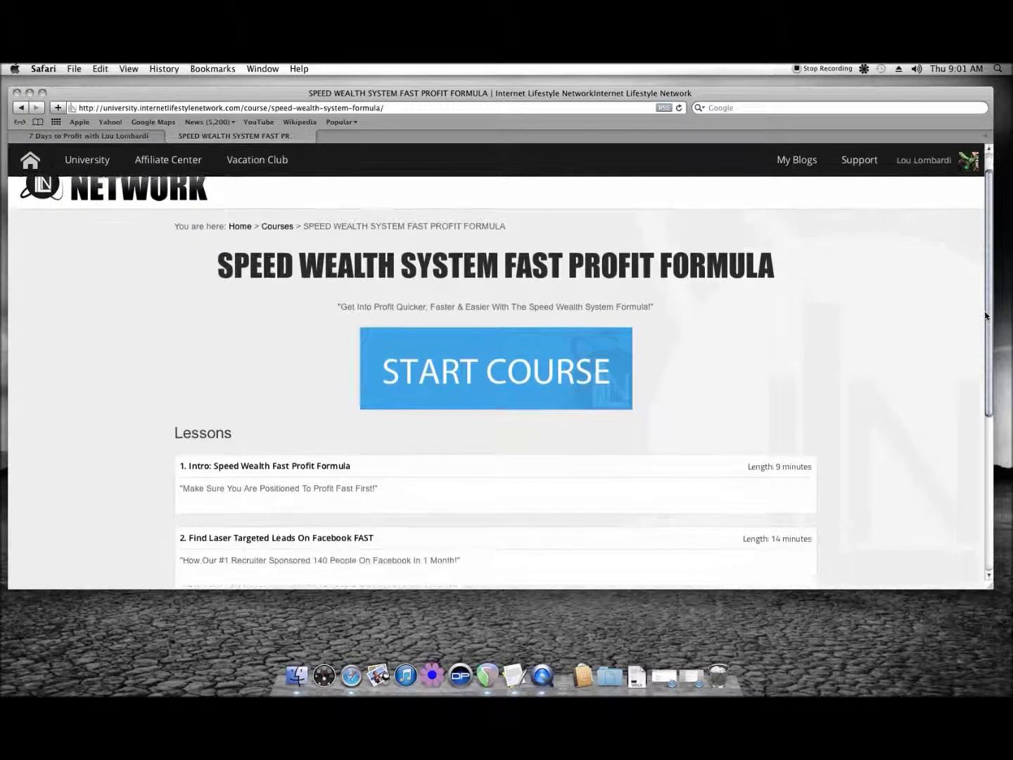
pyautogui.click(119, 134)
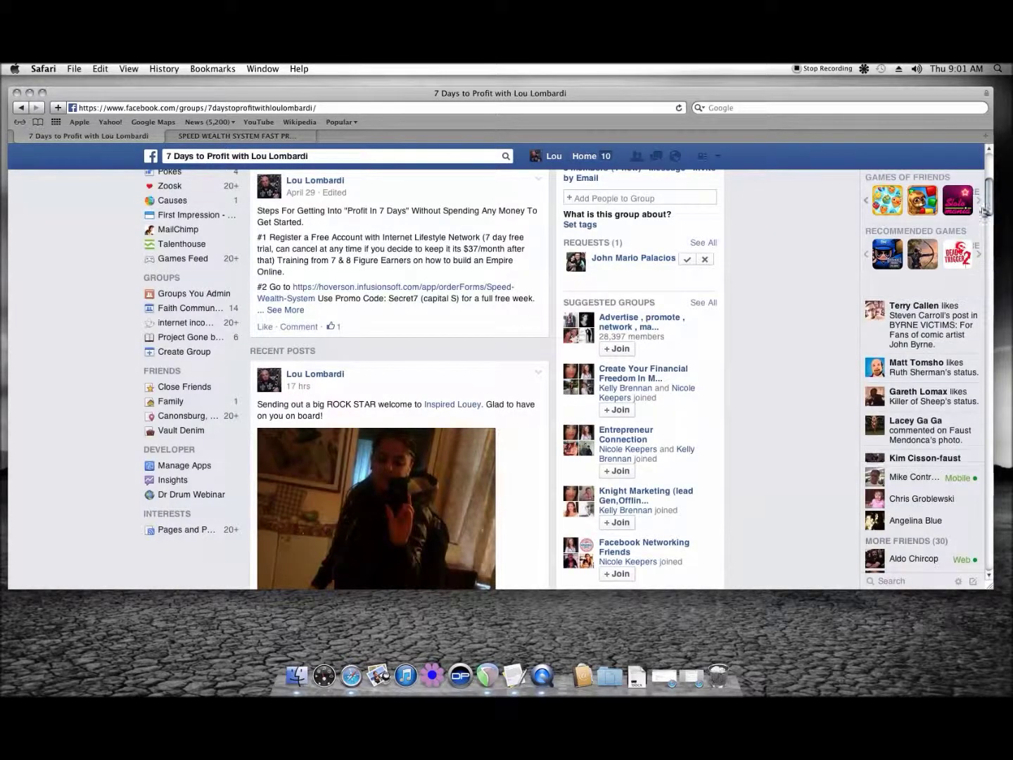
pyautogui.moveTo(988, 198); pyautogui.dragTo(988, 202)
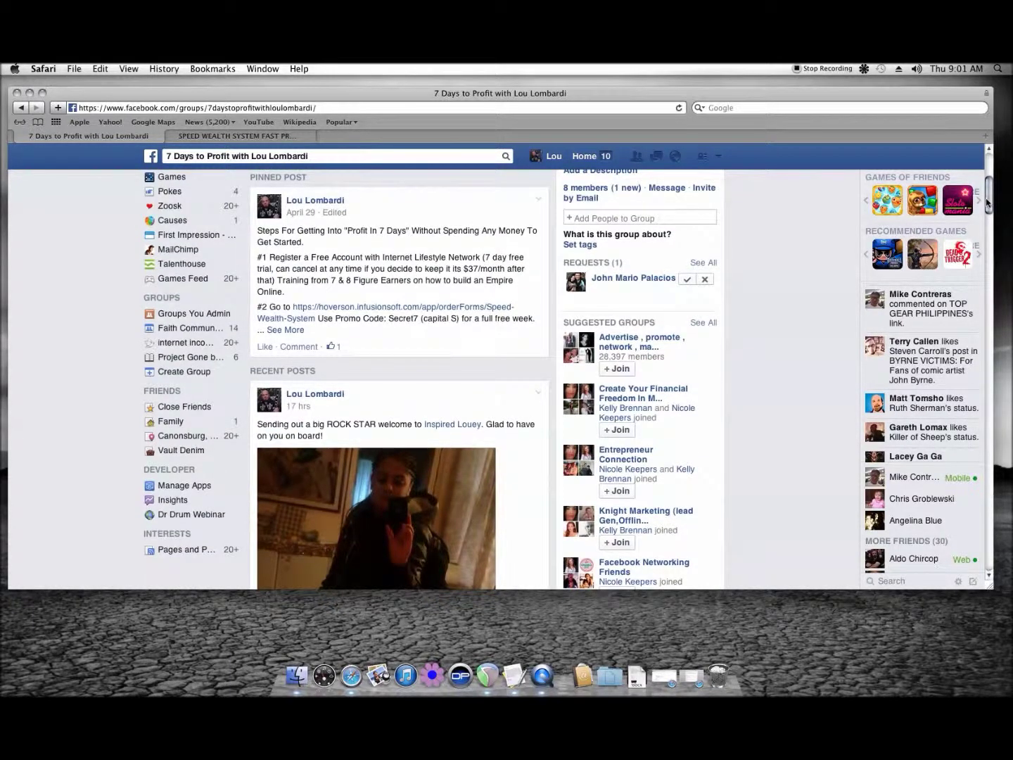
pyautogui.moveTo(989, 204)
pyautogui.mouseDown()
pyautogui.moveTo(989, 229)
pyautogui.moveTo(989, 185)
pyautogui.mouseUp()
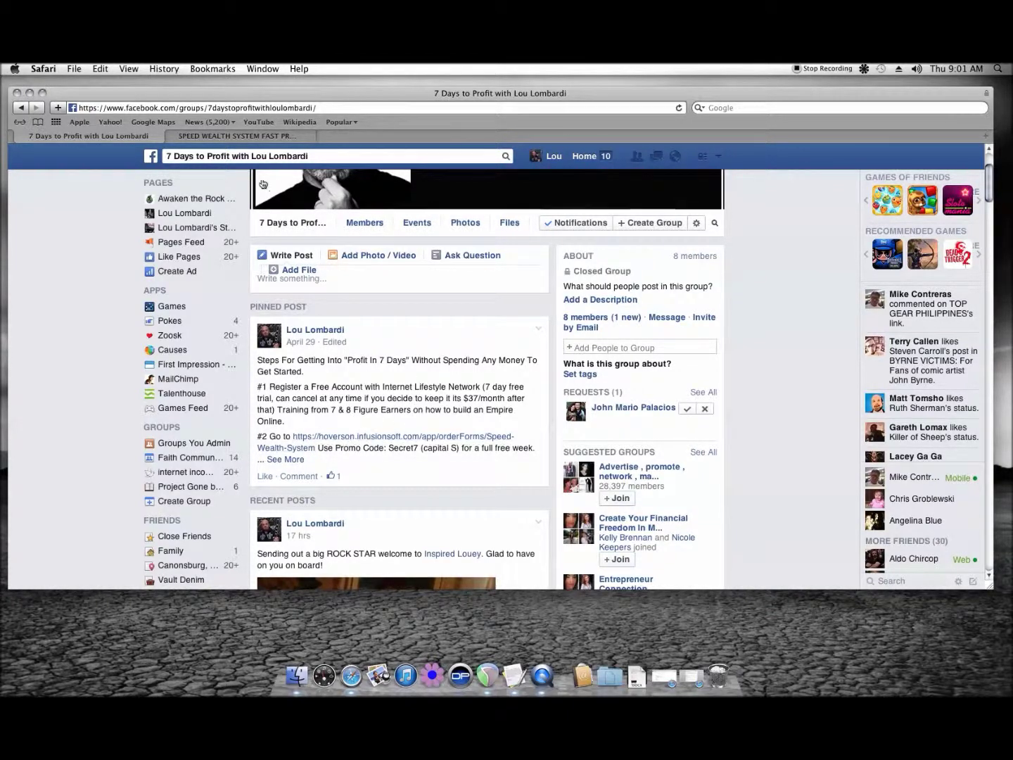
pyautogui.click(238, 135)
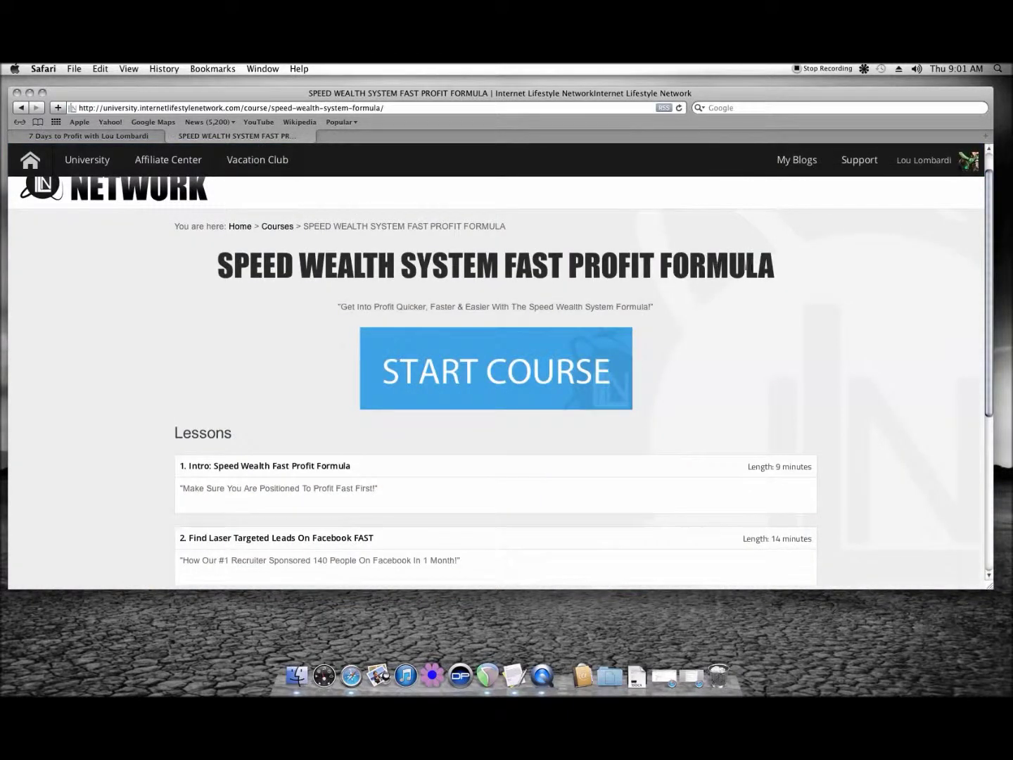
pyautogui.moveTo(991, 225); pyautogui.dragTo(991, 274)
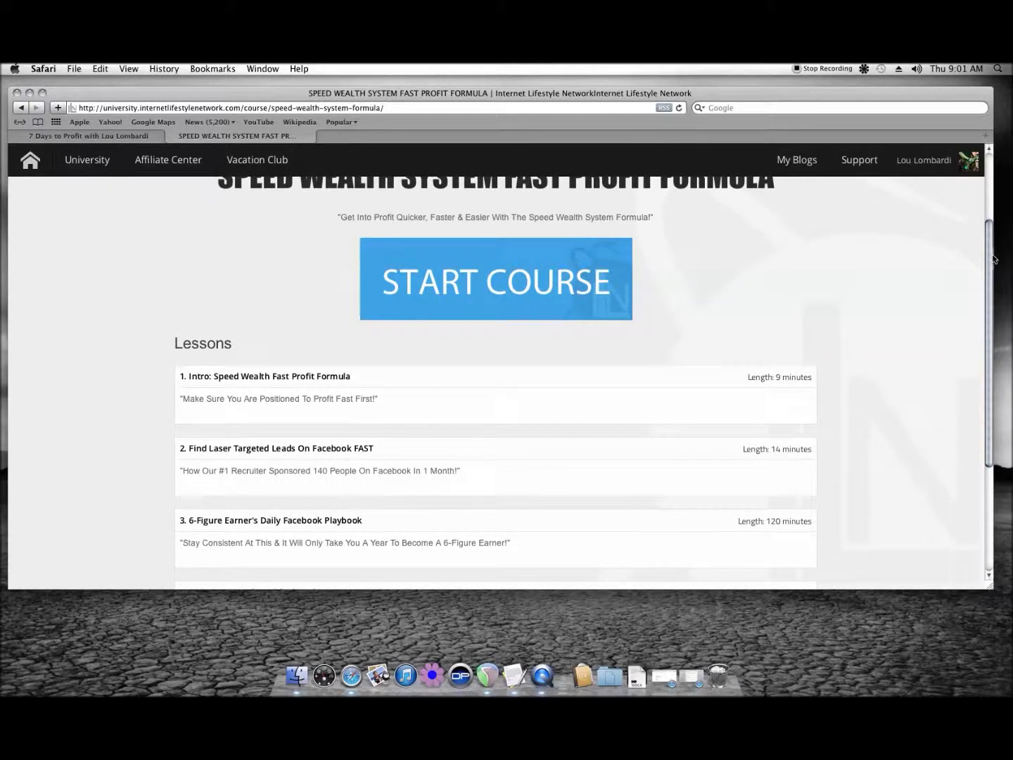
pyautogui.scroll(-3, 520, 261)
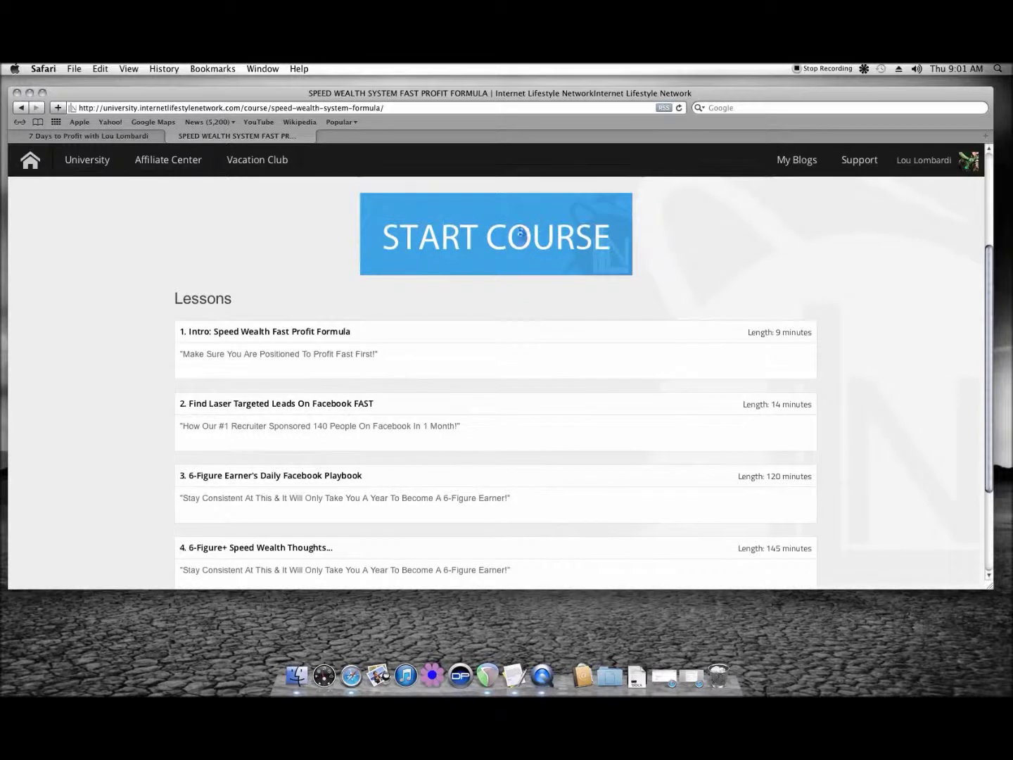
pyautogui.click(325, 334)
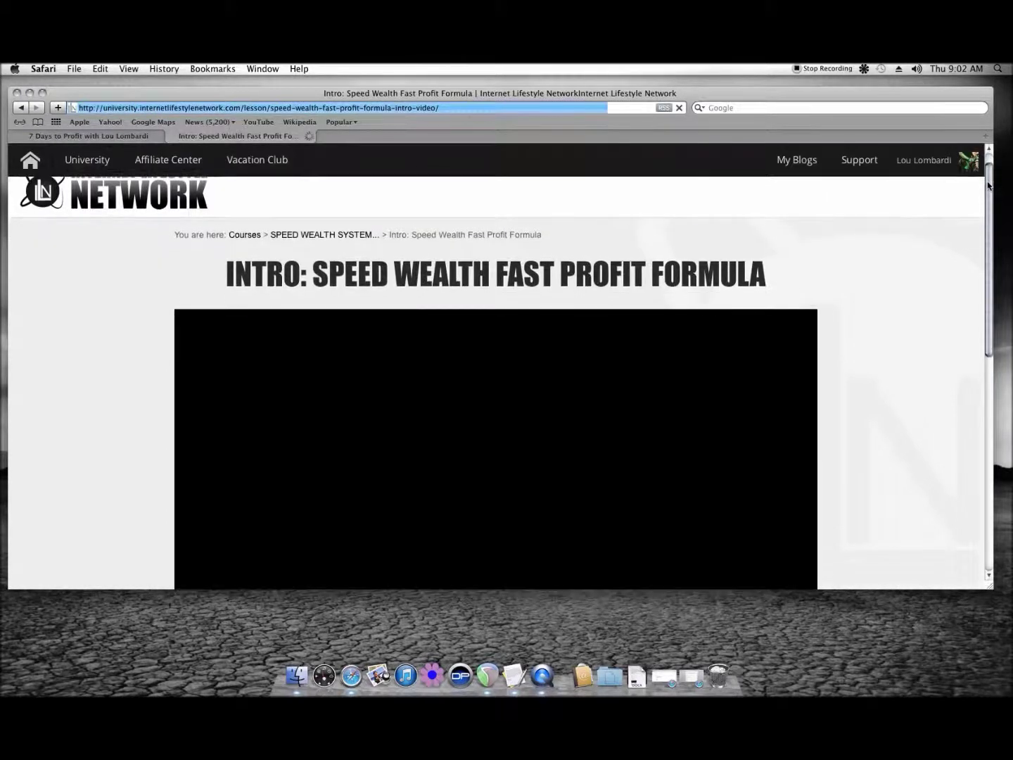
pyautogui.moveTo(988, 194); pyautogui.dragTo(988, 189)
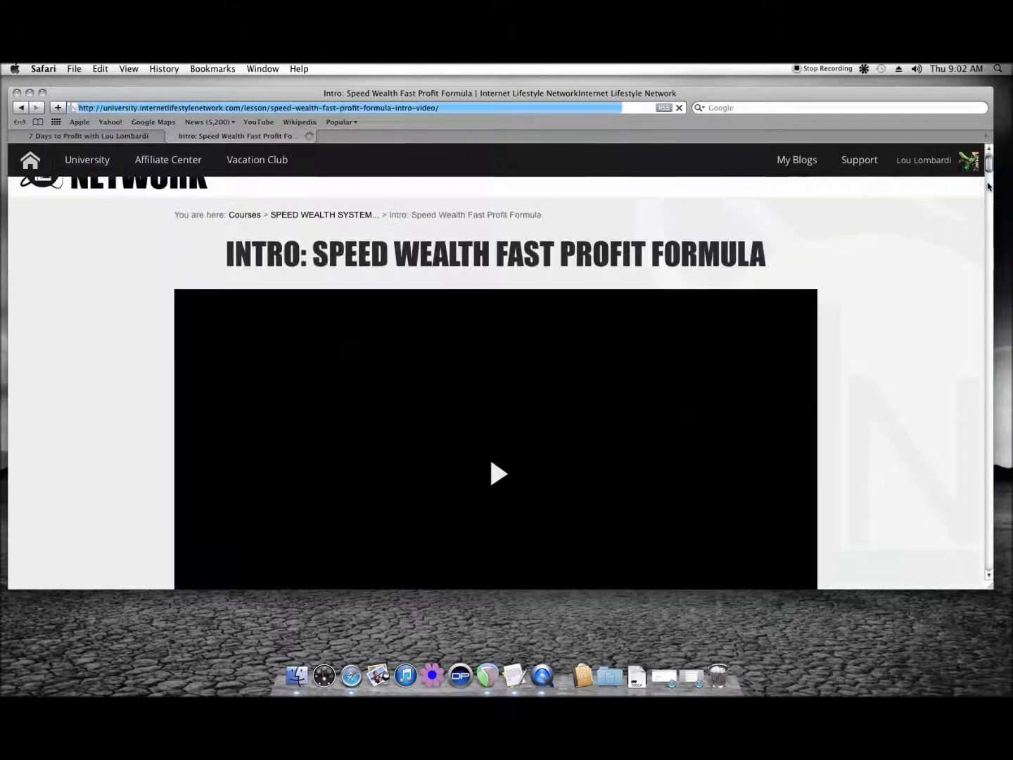
pyautogui.scroll(-1, 618, 377)
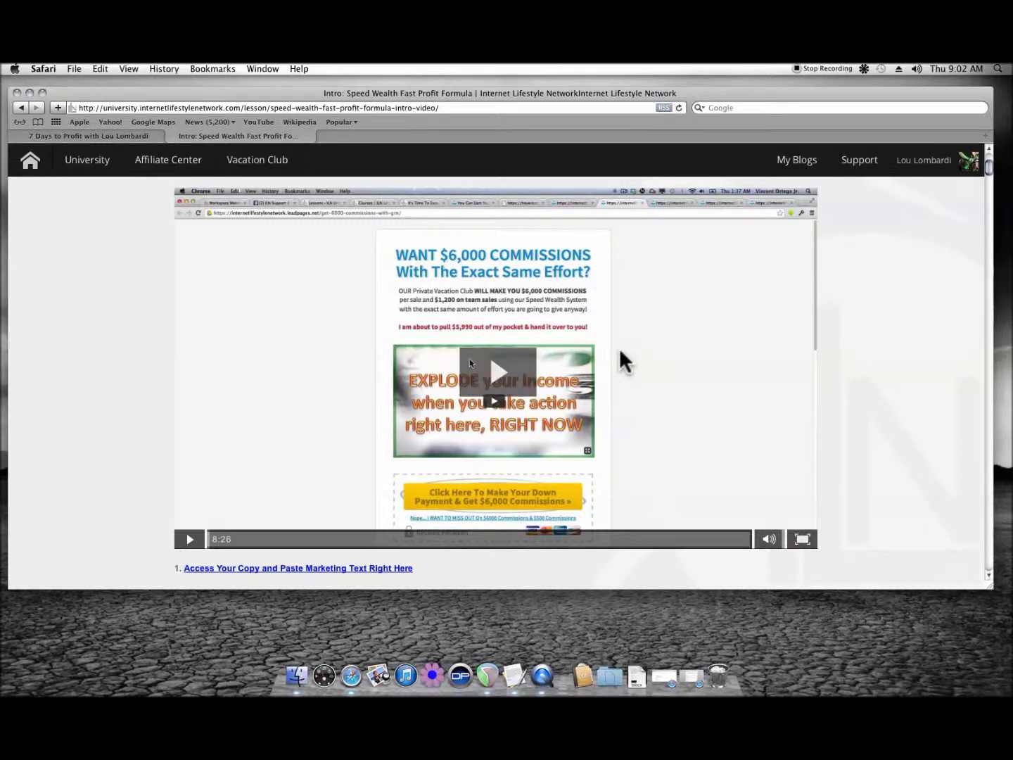
# Play the Speed Wealth intro lesson video briefly, pause it, and return to the 7 Days to Profit group.
pyautogui.click(505, 379)
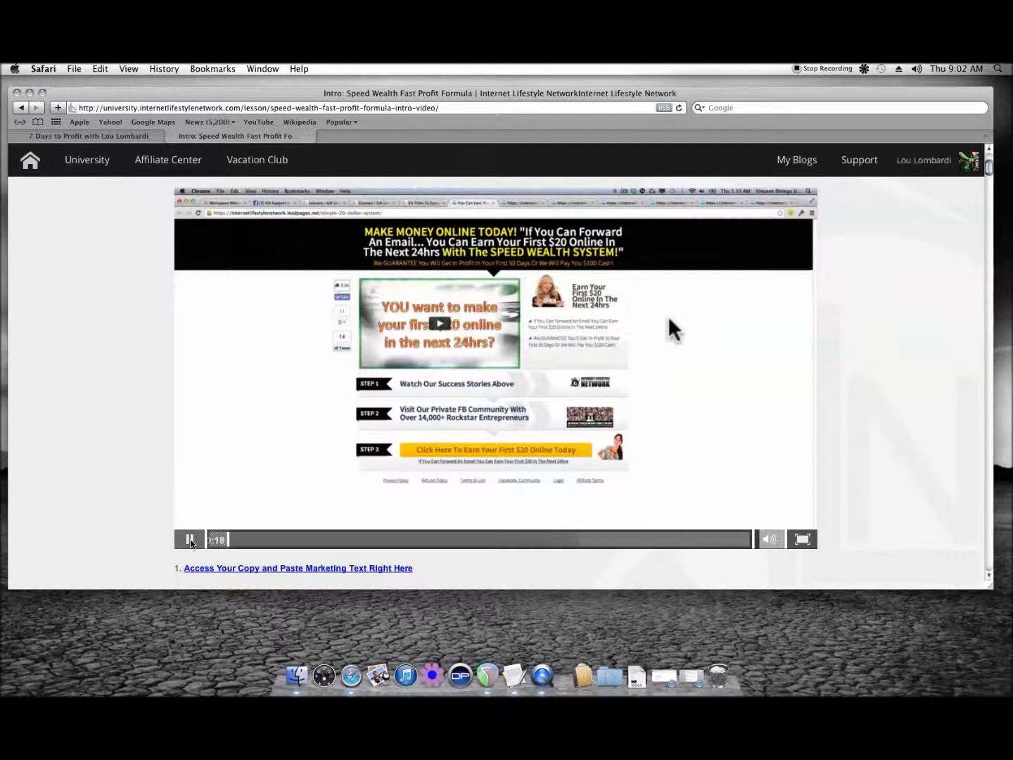
pyautogui.click(191, 542)
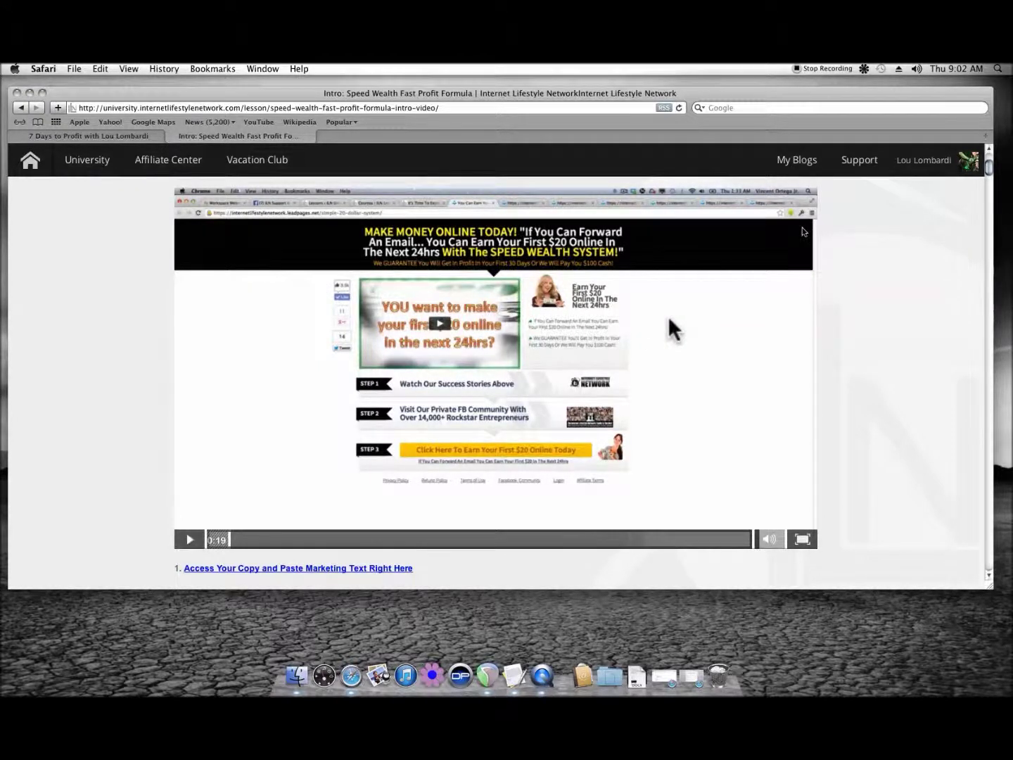
pyautogui.moveTo(988, 163); pyautogui.dragTo(986, 180)
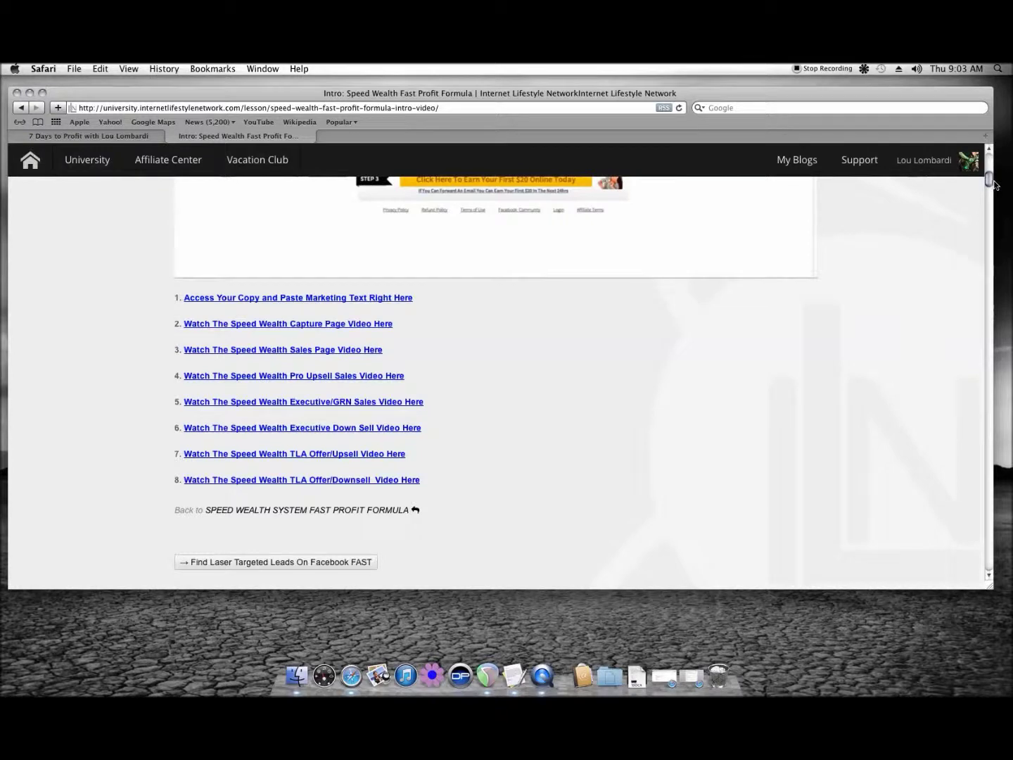
pyautogui.moveTo(992, 183); pyautogui.dragTo(992, 154)
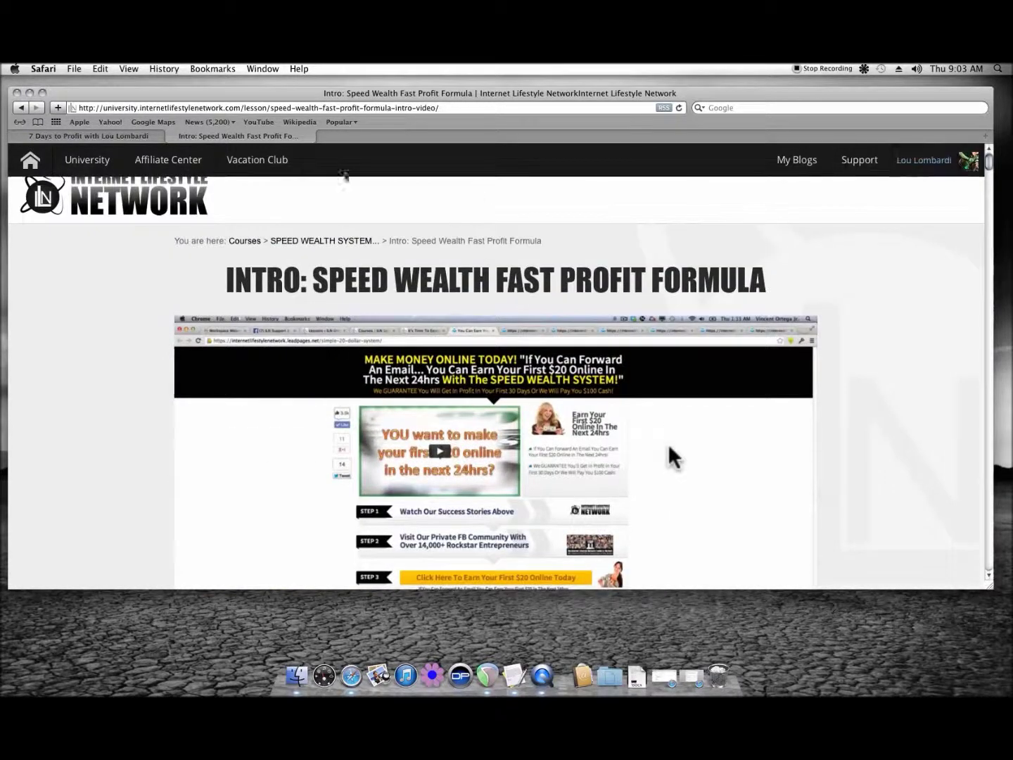
pyautogui.click(95, 137)
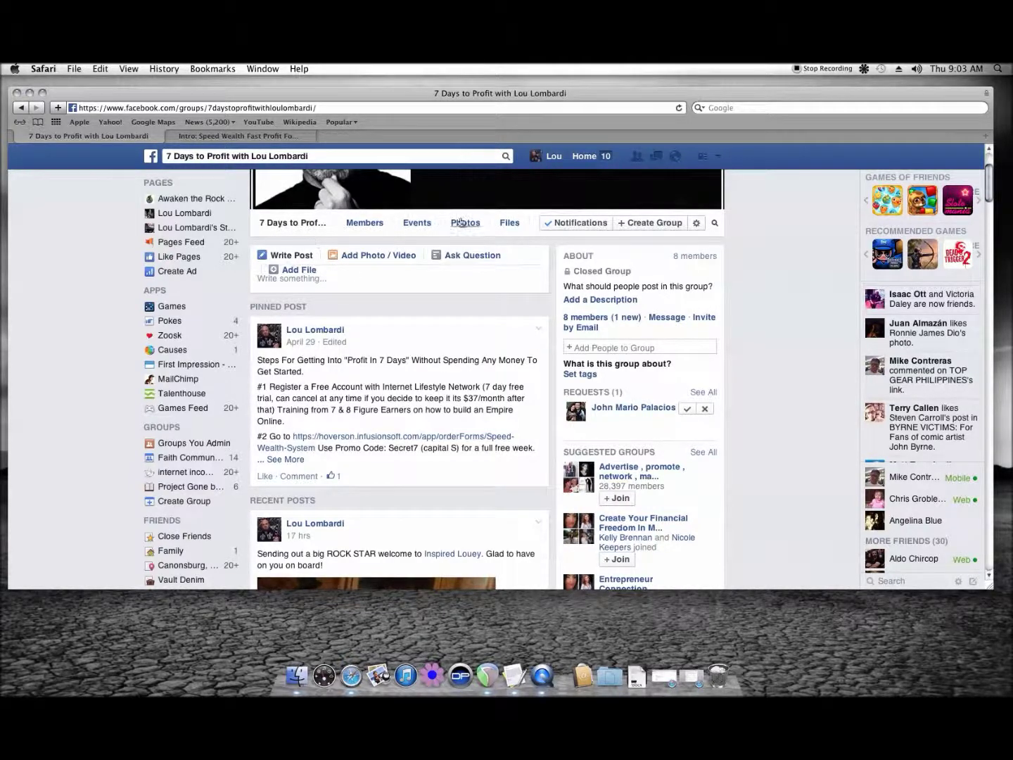
# Show the 7 Days to Profit with Lou Lombardi group's Files section, starting with LLM Team Updates.
pyautogui.click(510, 222)
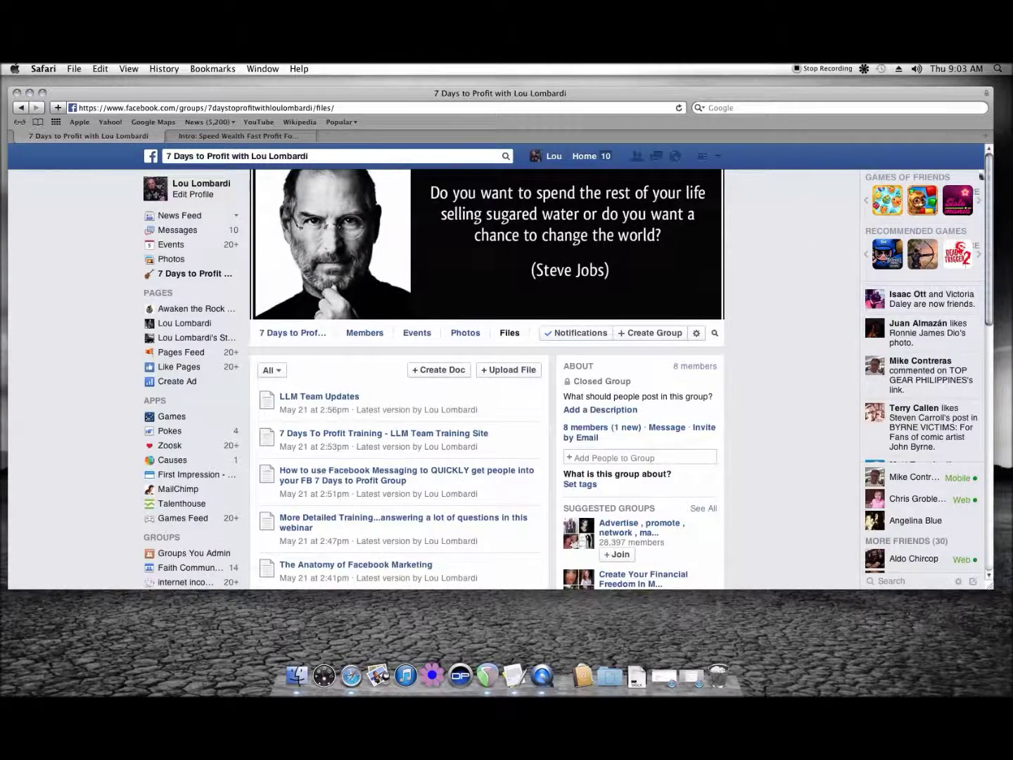
pyautogui.moveTo(988, 175)
pyautogui.mouseDown()
pyautogui.moveTo(987, 231)
pyautogui.moveTo(986, 222)
pyautogui.mouseUp()
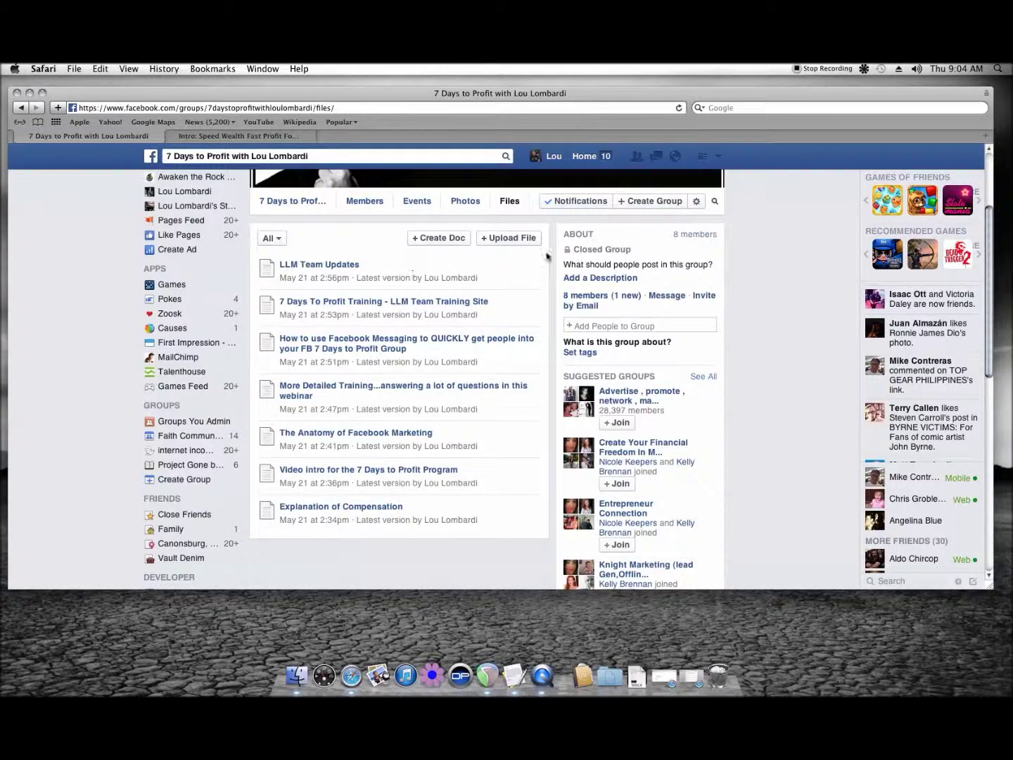
pyautogui.click(213, 136)
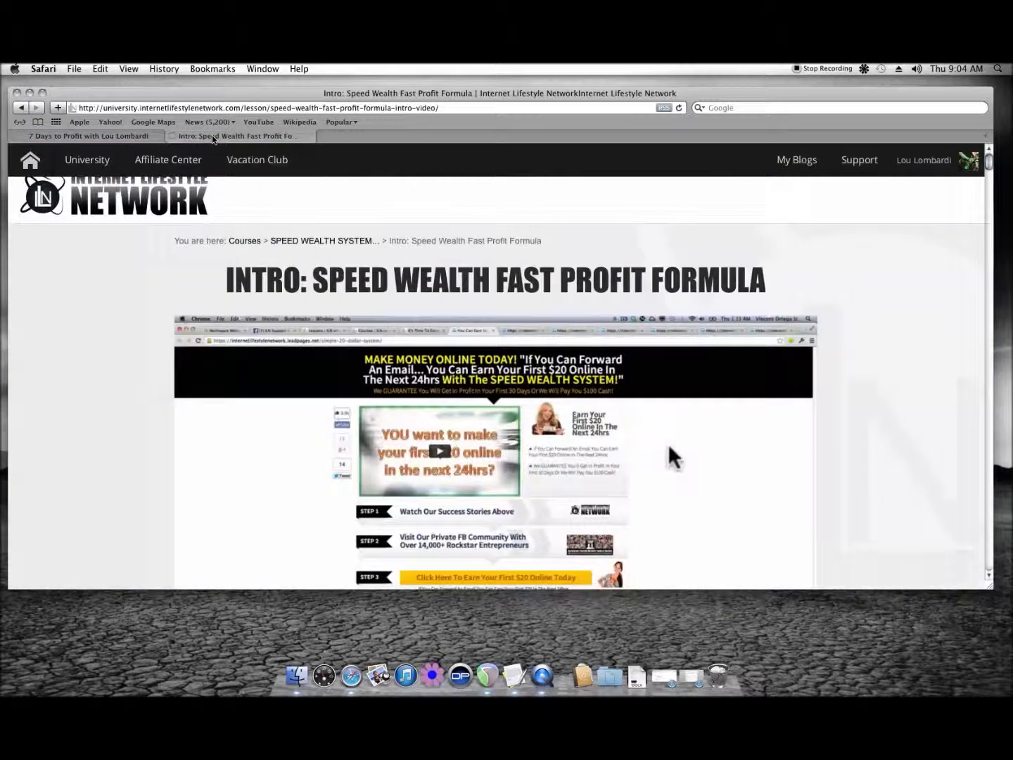
pyautogui.click(127, 136)
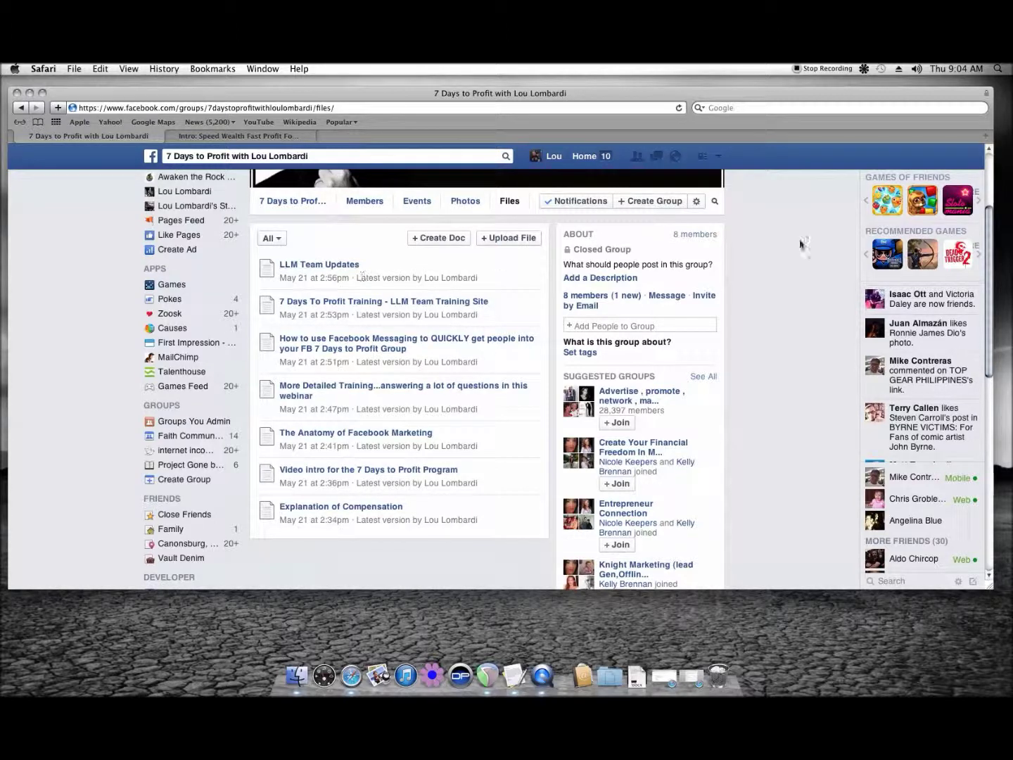
pyautogui.scroll(4, 995, 228)
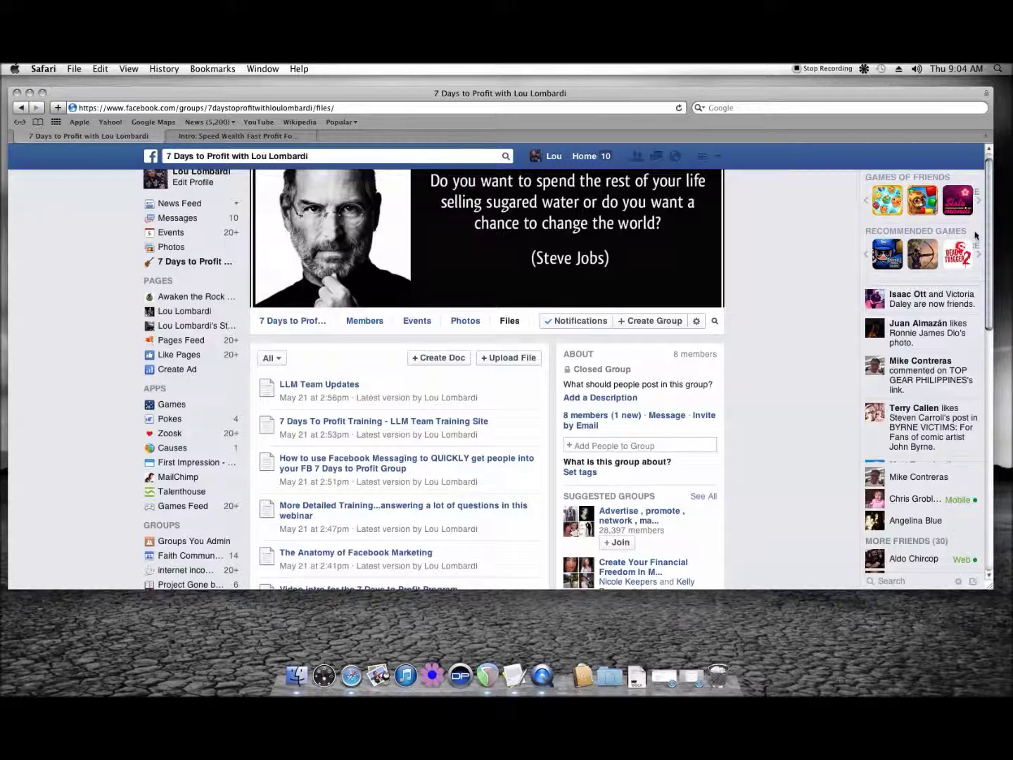
pyautogui.moveTo(995, 241)
pyautogui.mouseDown()
pyautogui.moveTo(998, 348)
pyautogui.moveTo(995, 198)
pyautogui.mouseUp()
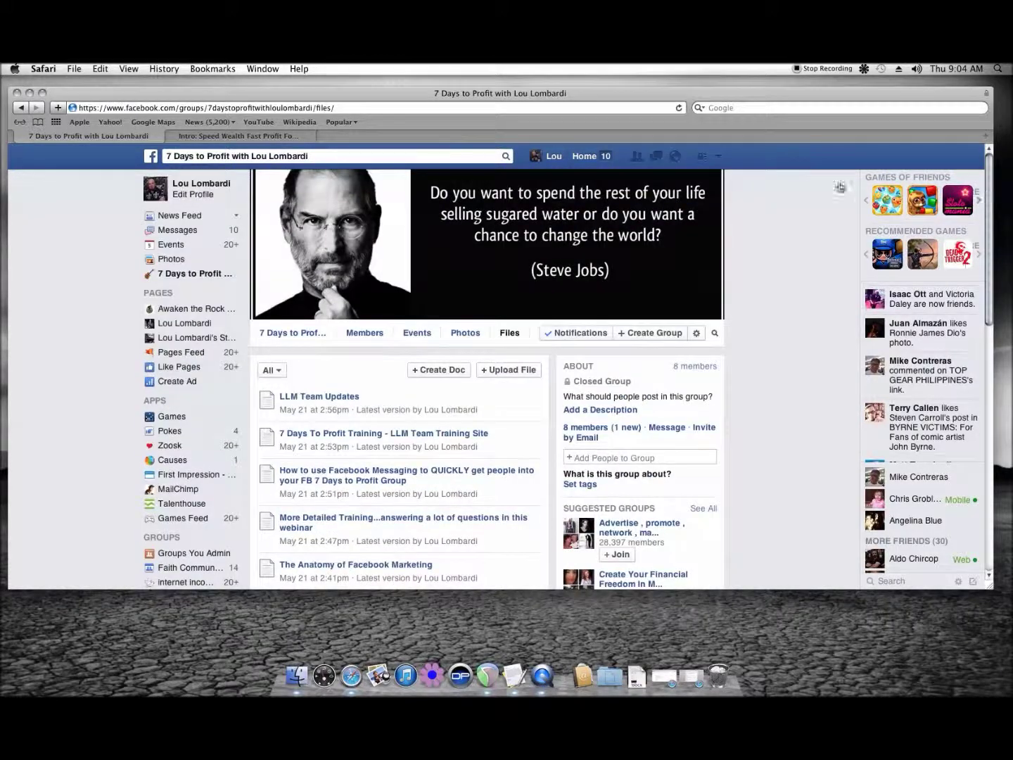